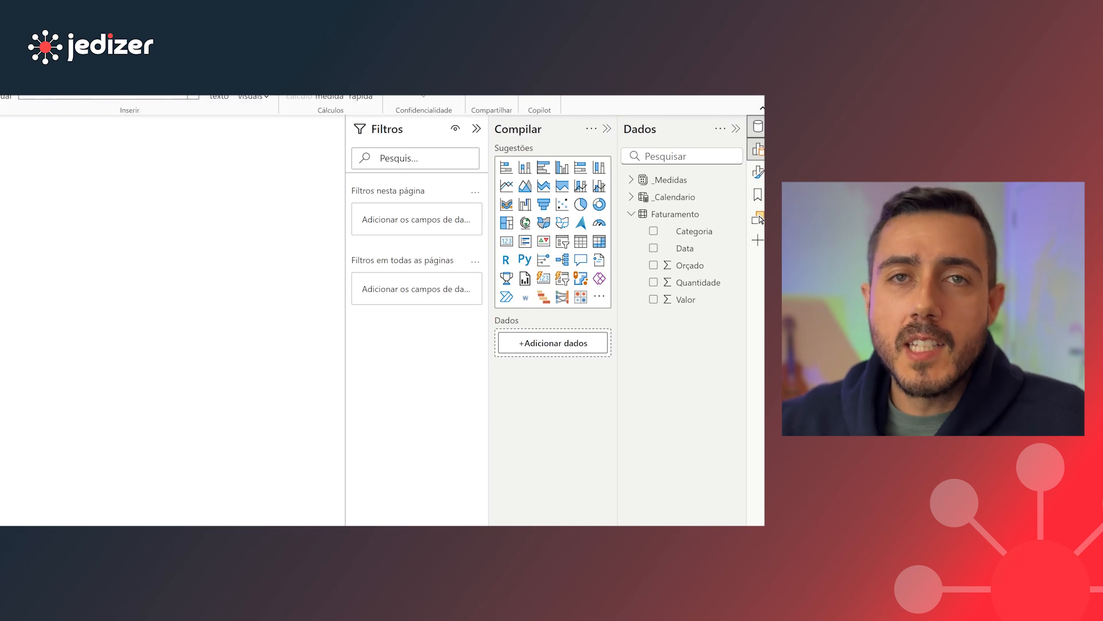
click(678, 217)
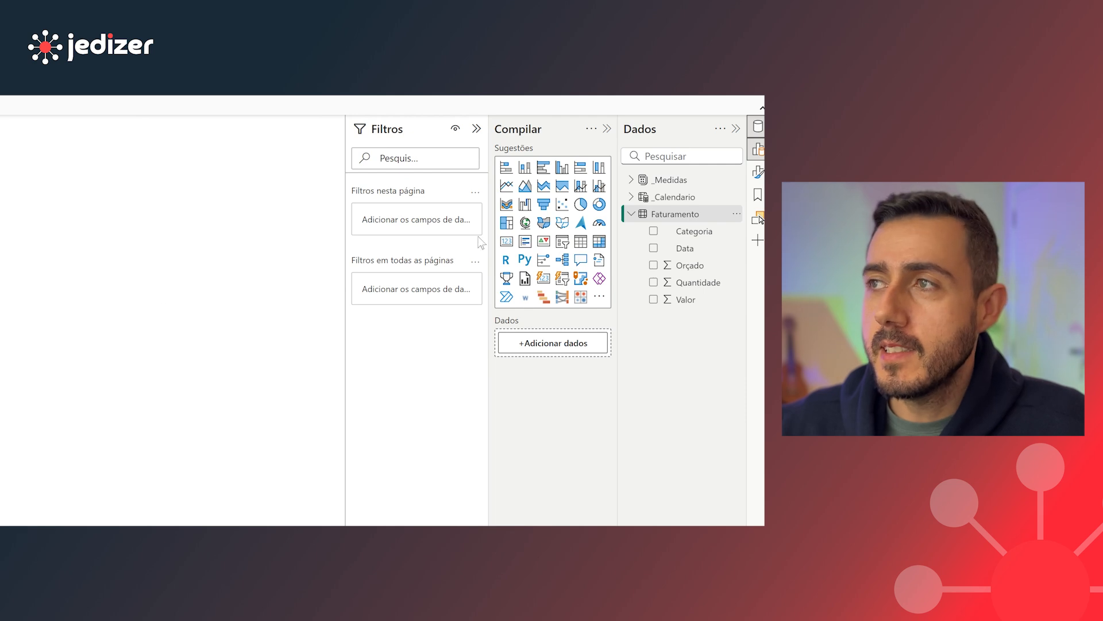
click(632, 198)
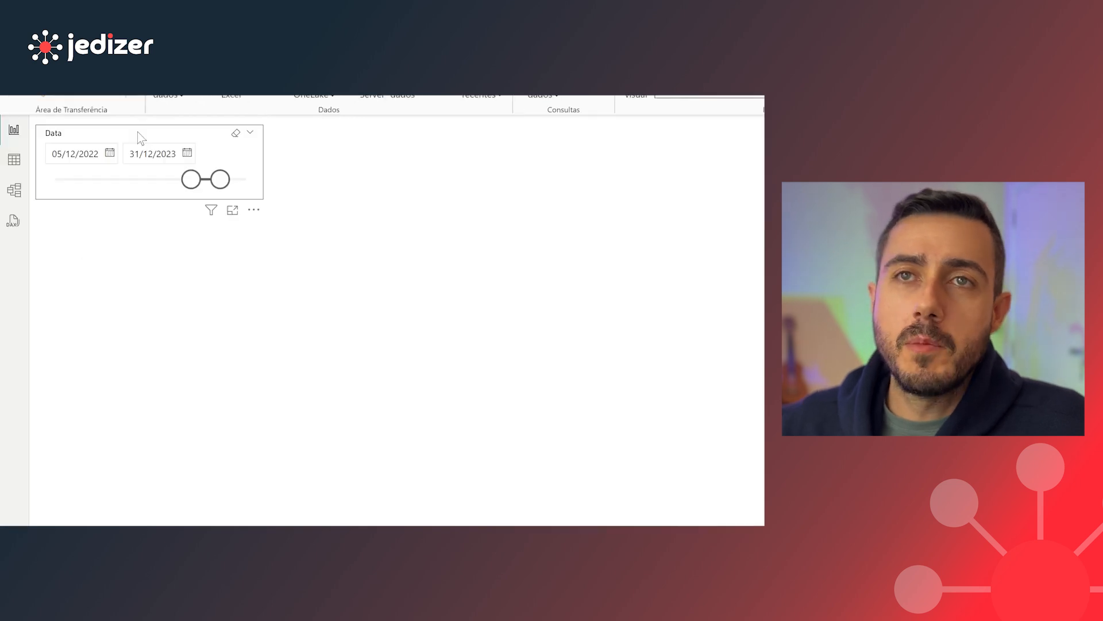
click(137, 132)
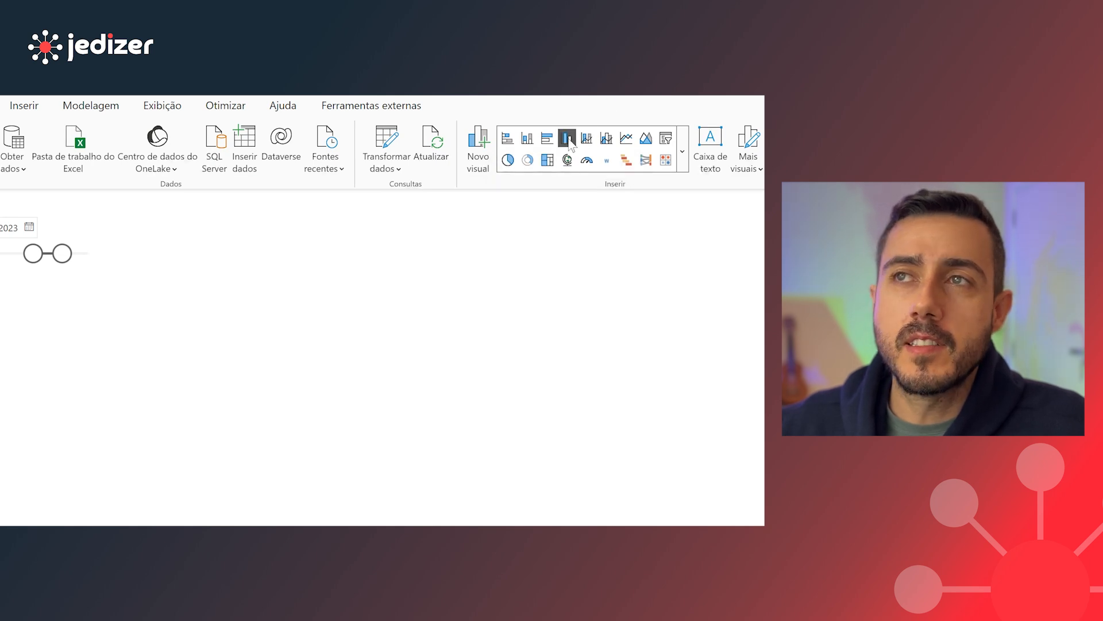
Step: Insert a clustered column chart of Valor Faturado by Ano and Mês from the _Calendario date hierarchy
click(567, 138)
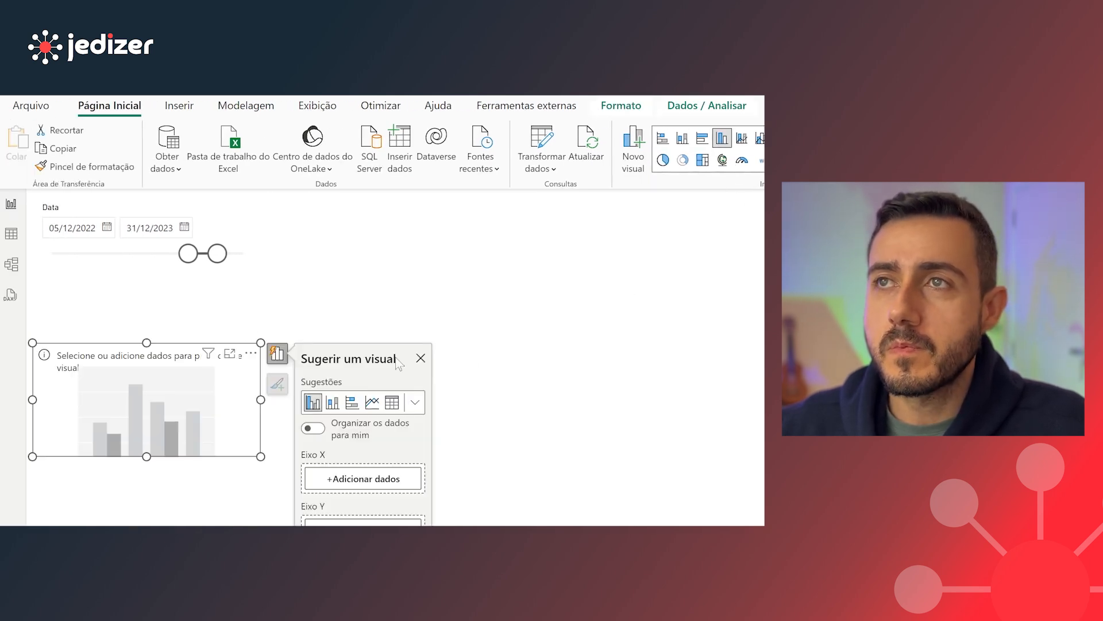
click(581, 432)
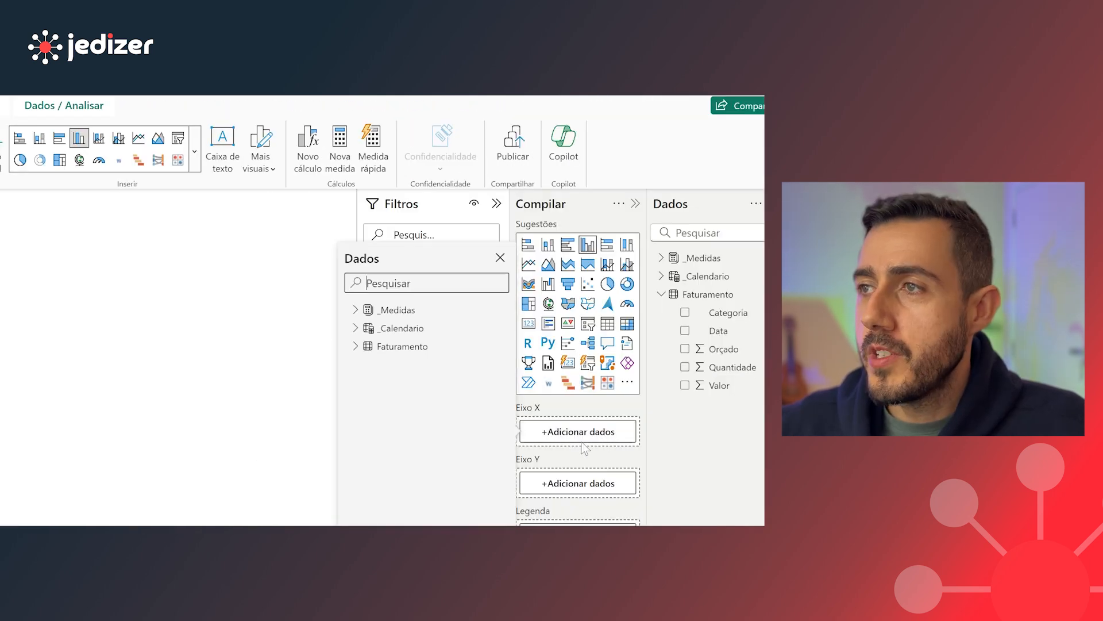
click(356, 328)
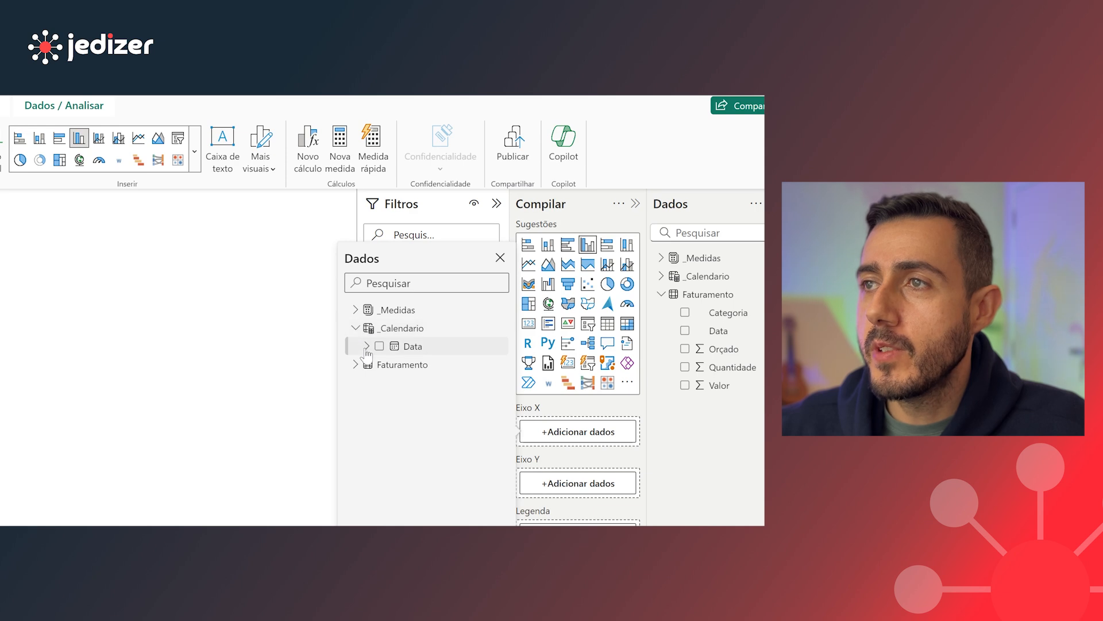
click(366, 346)
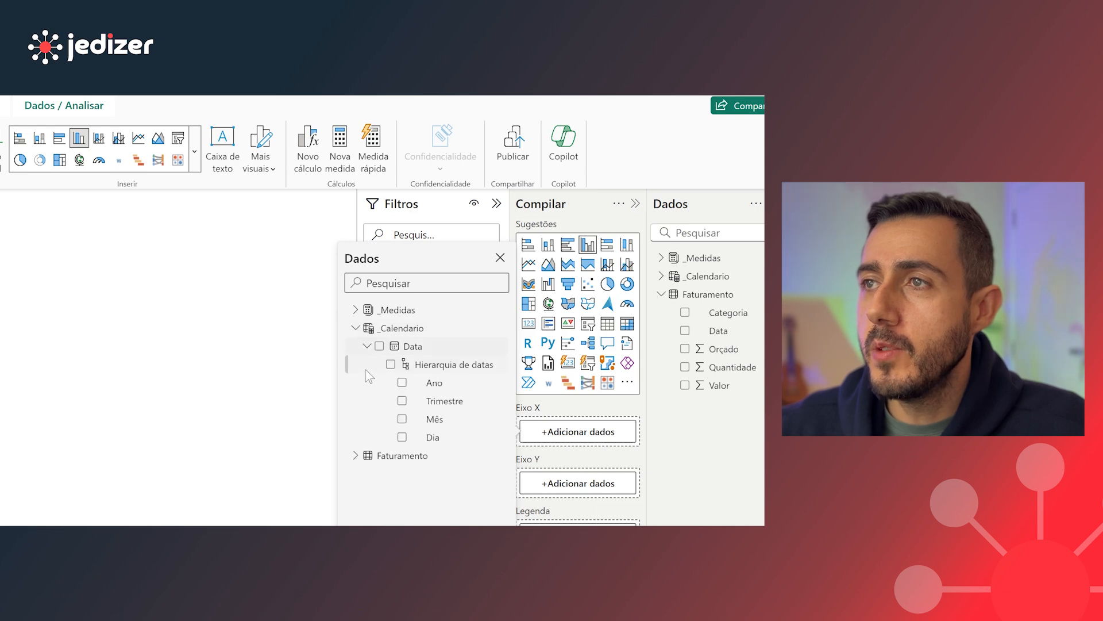
click(404, 417)
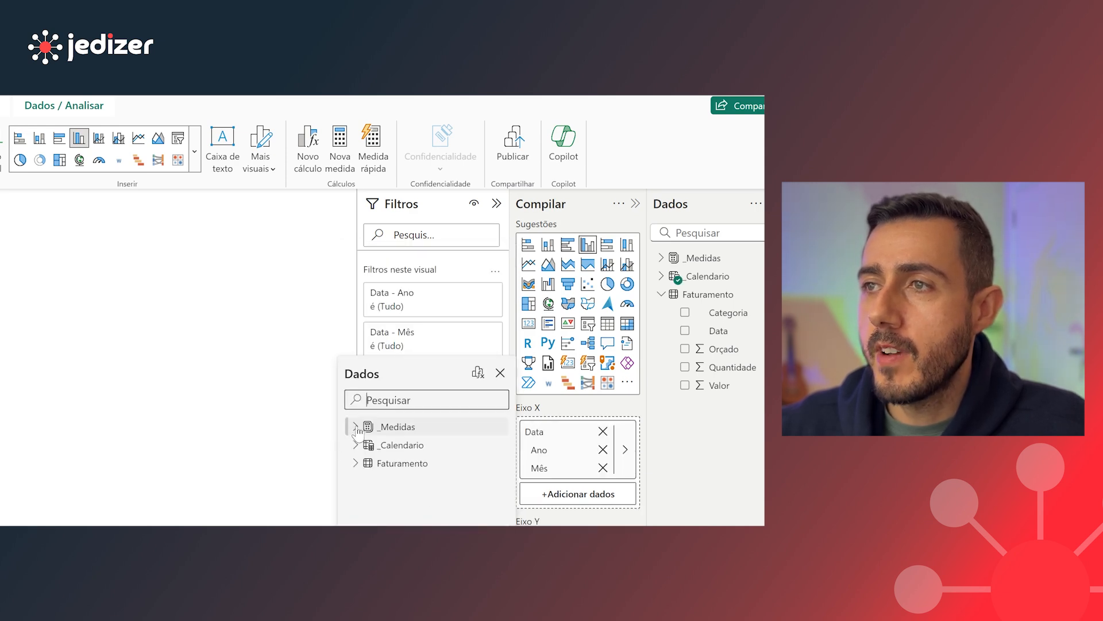
click(356, 426)
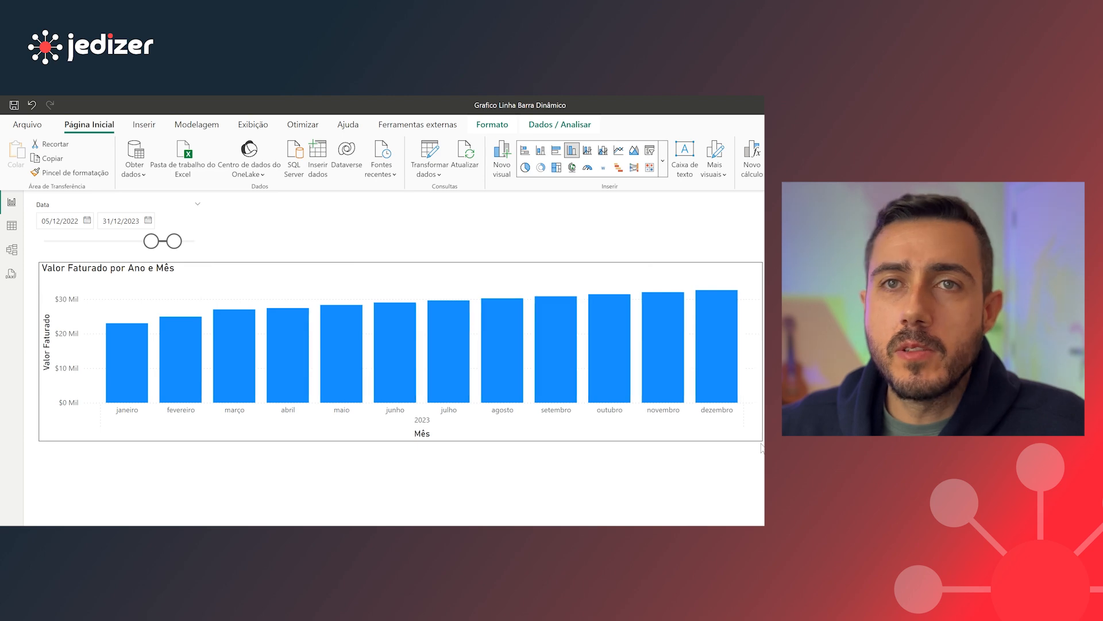
click(694, 473)
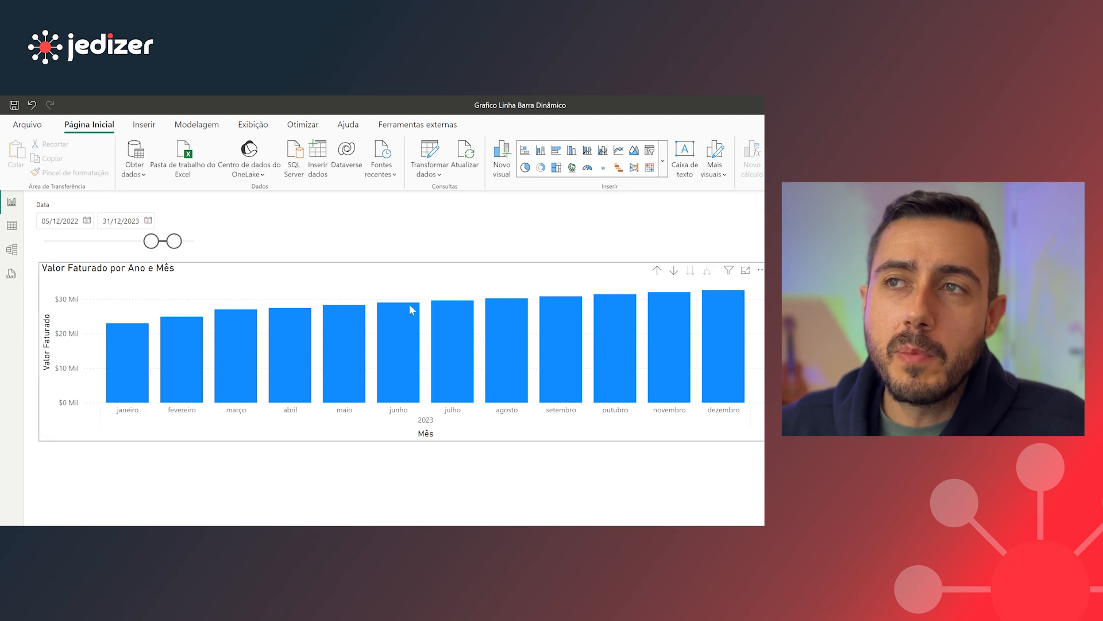
Step: Move the date slicer's start several years back and create a line chart of the monthly Valor Faturado
drag(151, 241, 103, 247)
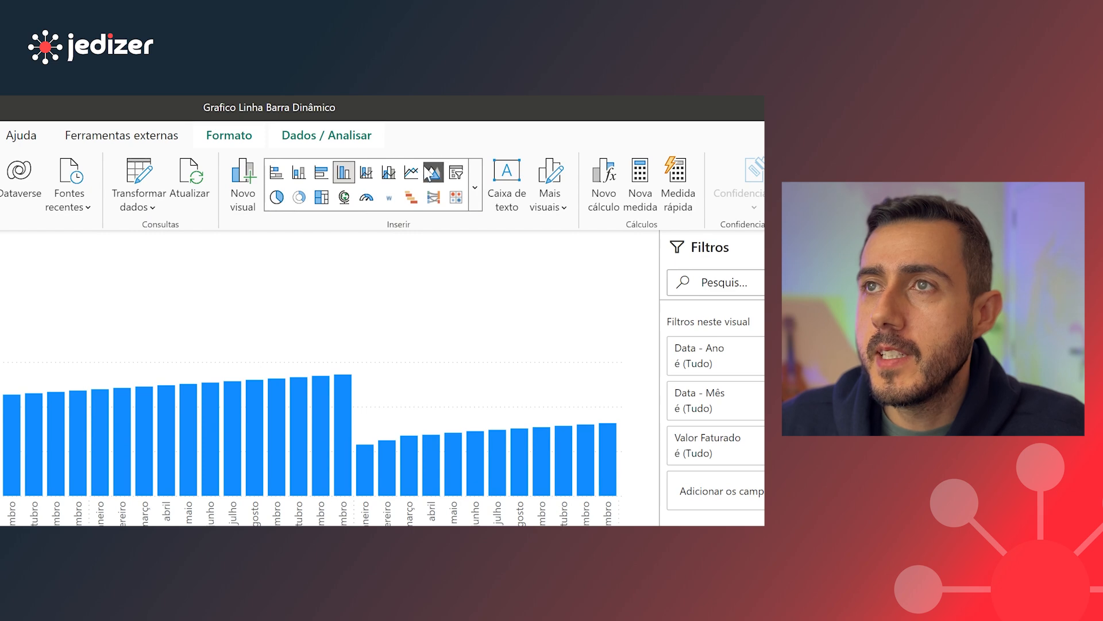
click(413, 174)
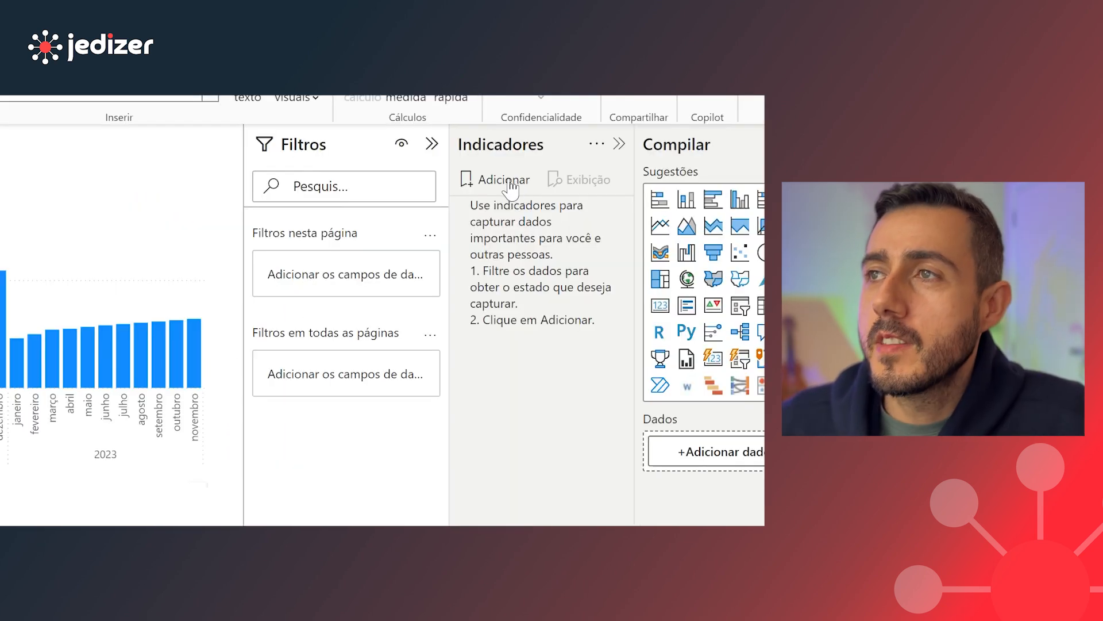
Step: Add two bookmarks to the report and test switching from the first one to the second
click(504, 181)
click(504, 181)
click(527, 218)
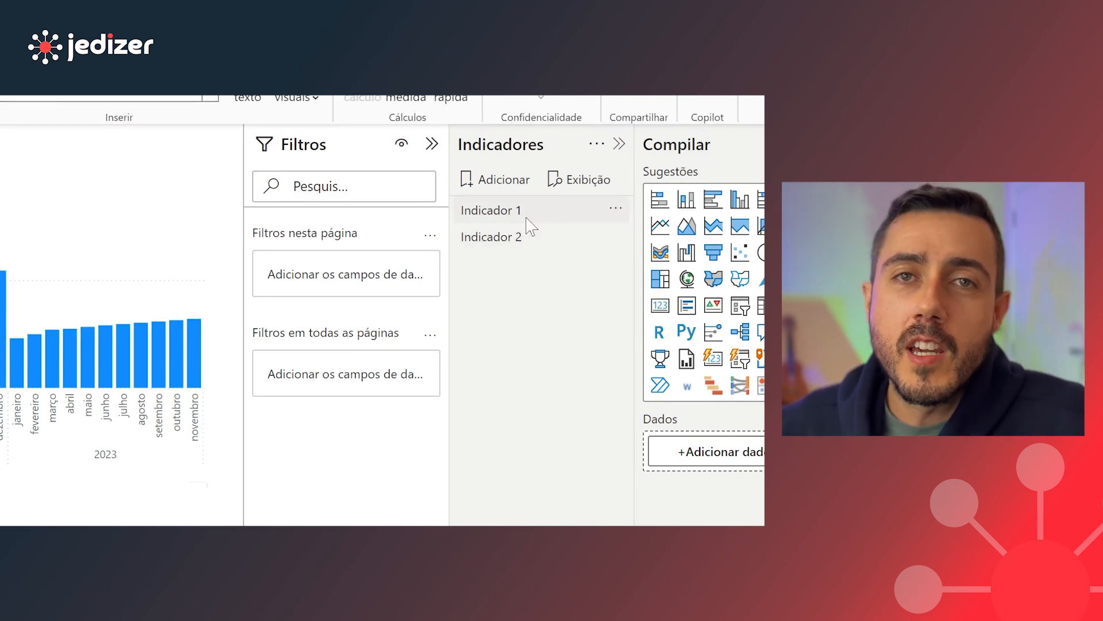
click(527, 219)
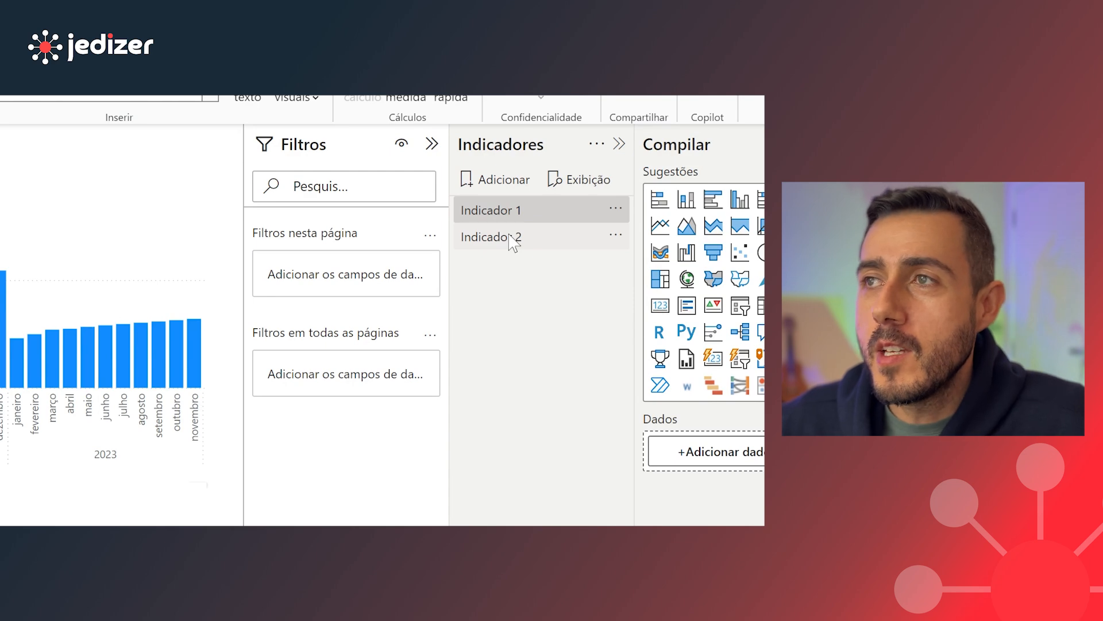
click(513, 242)
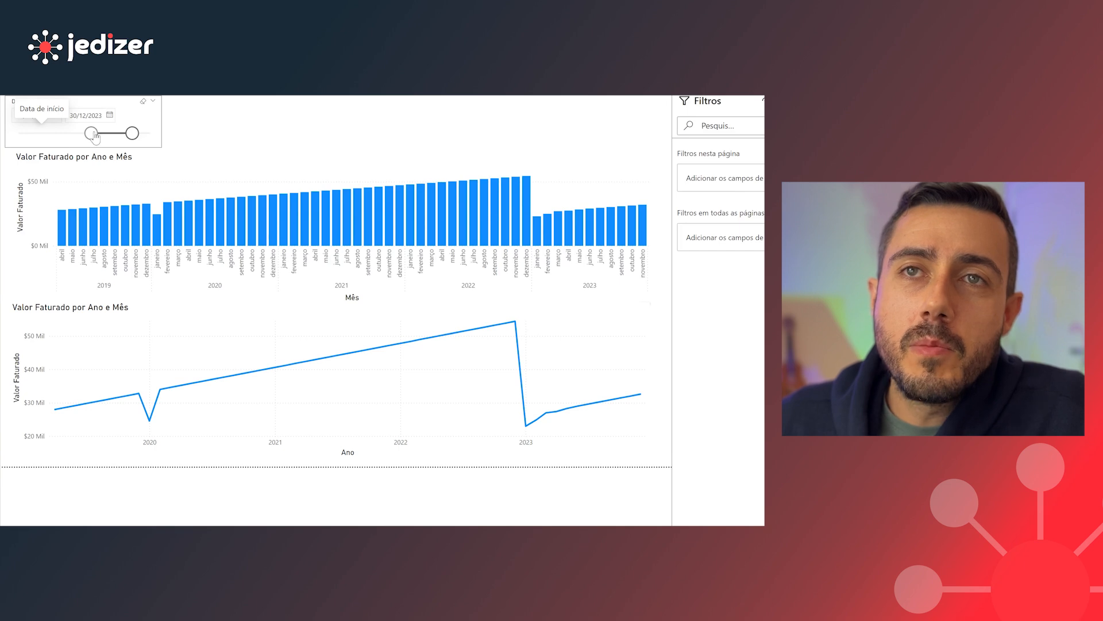
Step: Move the start date of the Data slicer back to 23/11/2020
click(94, 135)
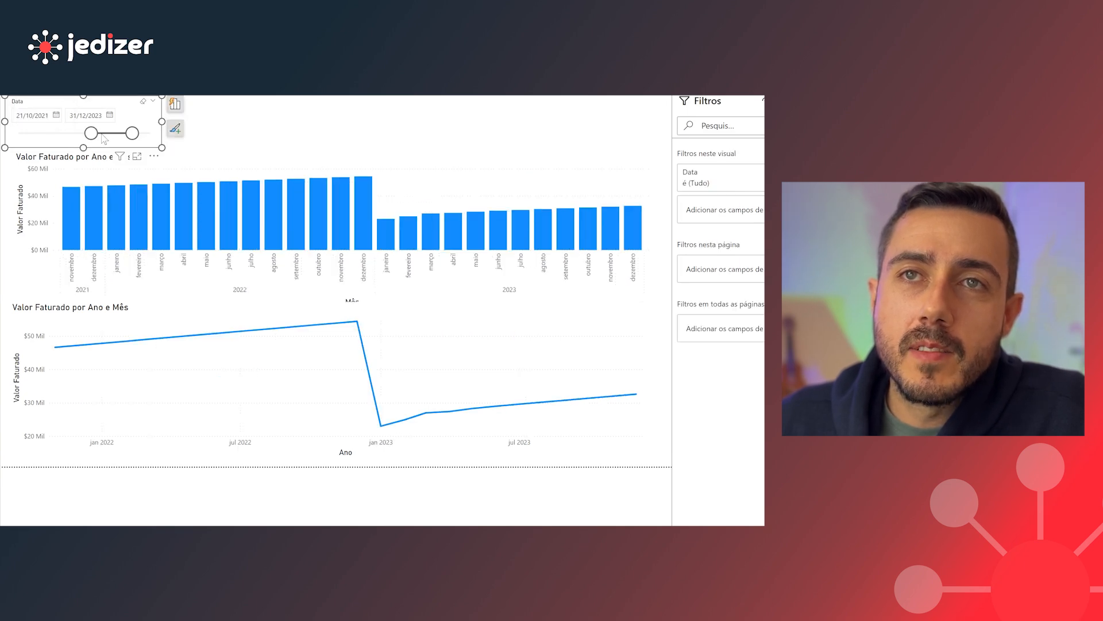
drag(104, 138, 78, 144)
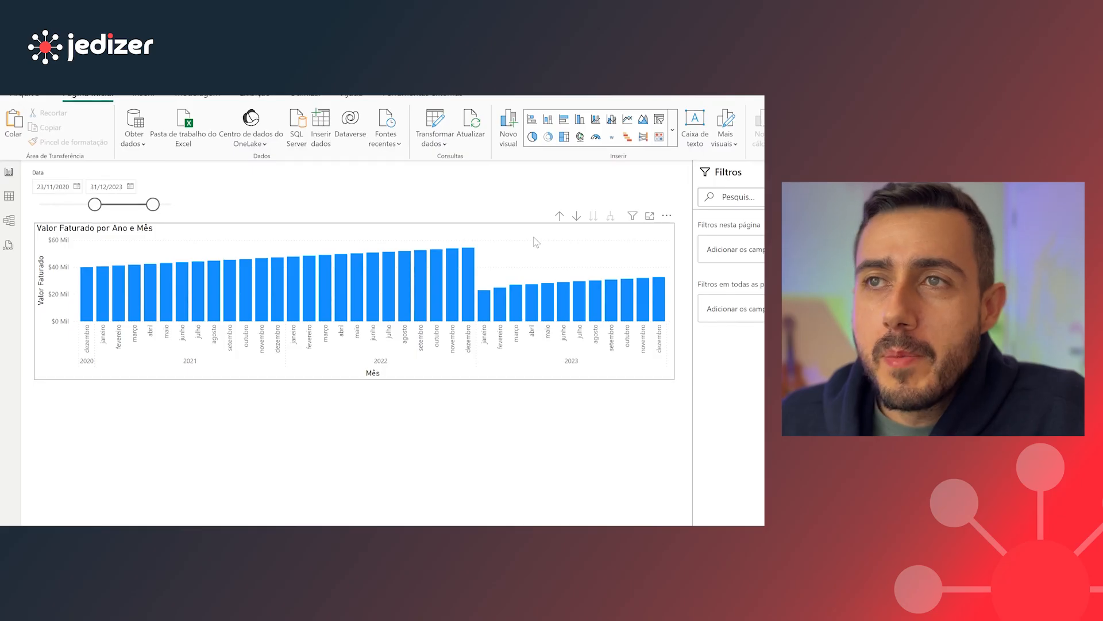
Step: Convert the column chart to a line and clustered column chart with Valor Faturado also as the line, and set the slicer's end to 12/11/2023
click(579, 273)
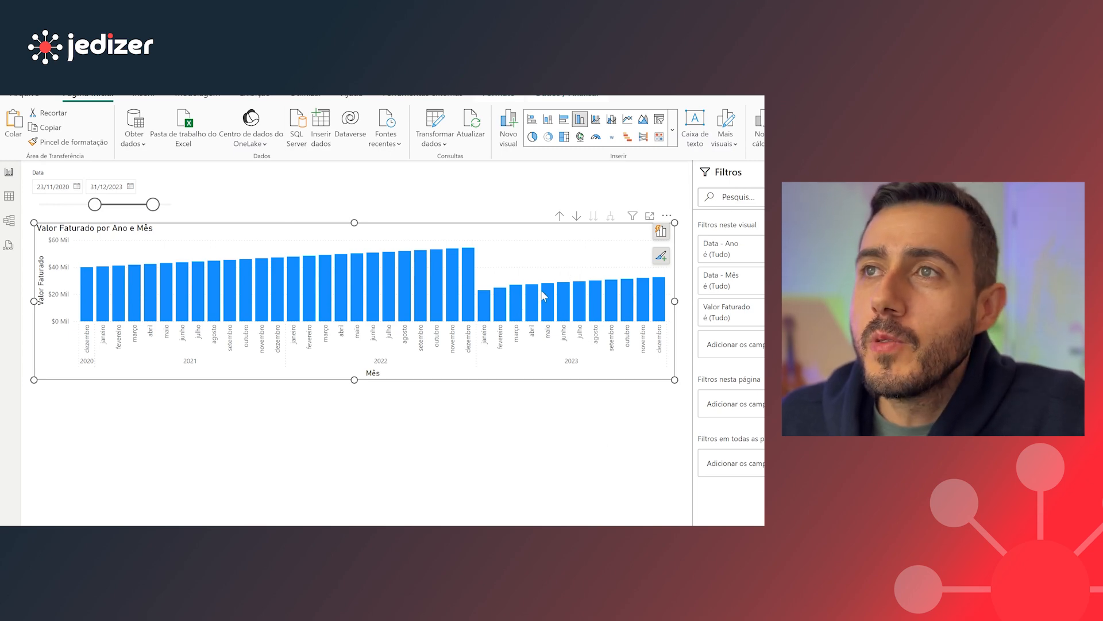
mouse_move(539, 293)
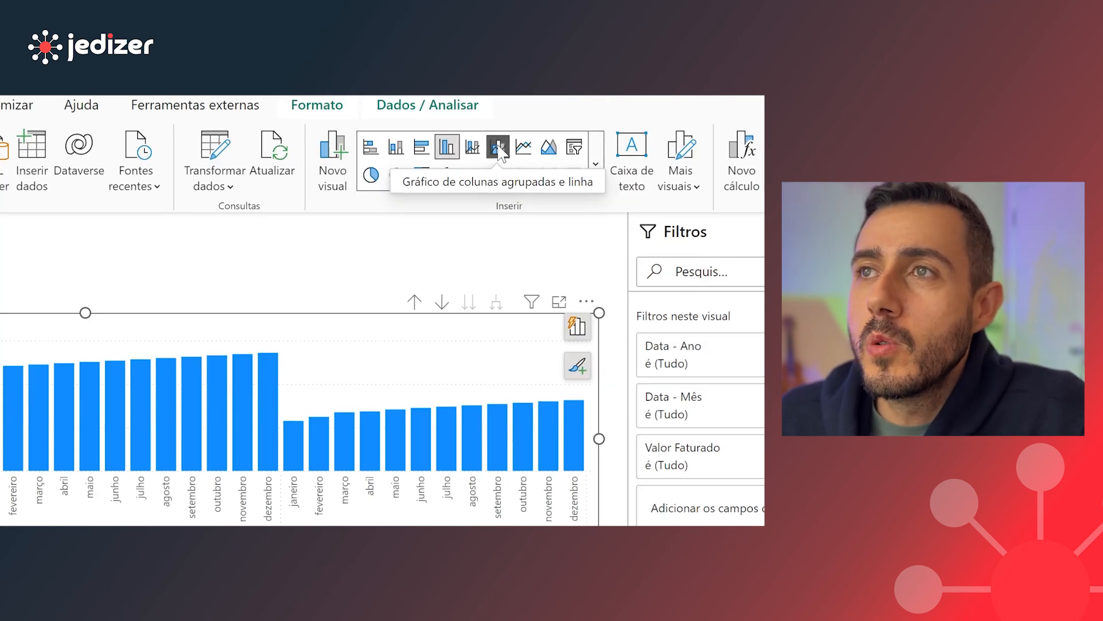
click(498, 147)
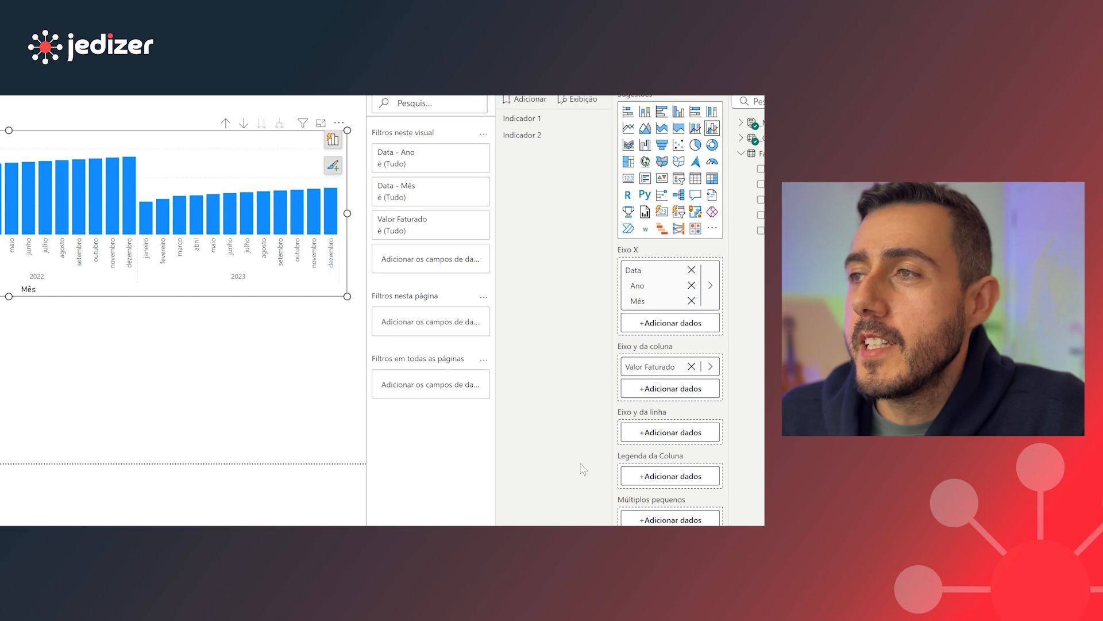
click(697, 436)
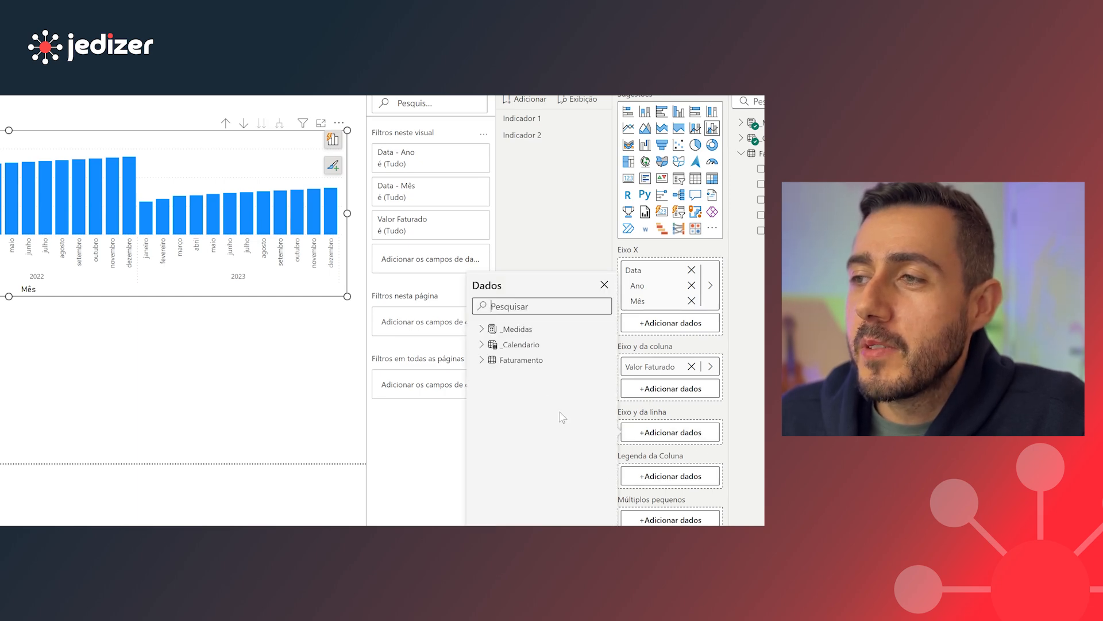
click(482, 328)
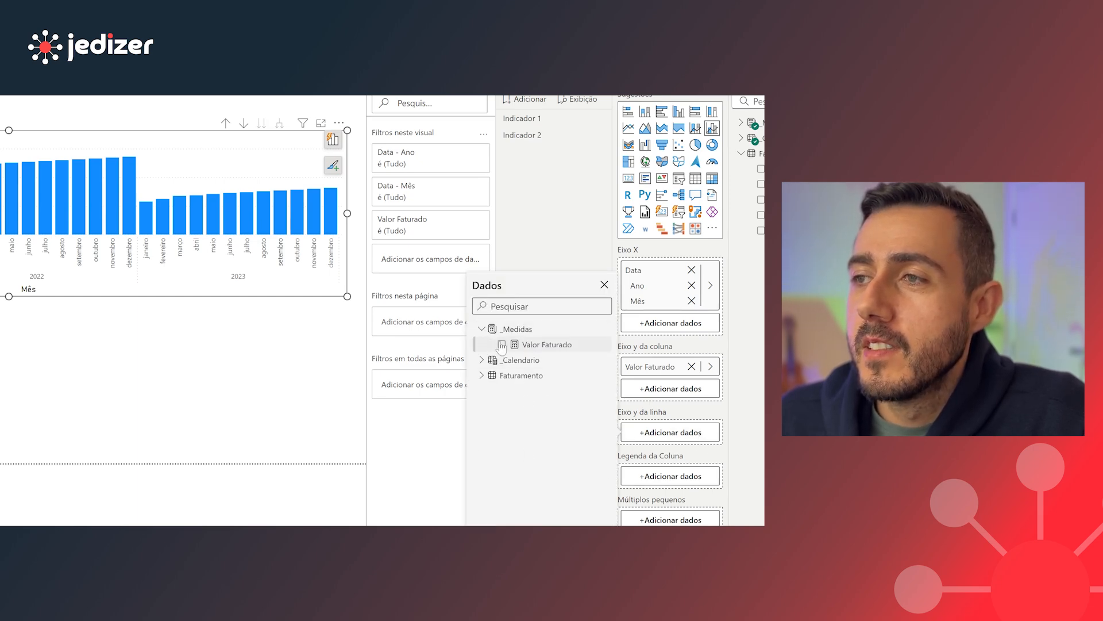
click(501, 344)
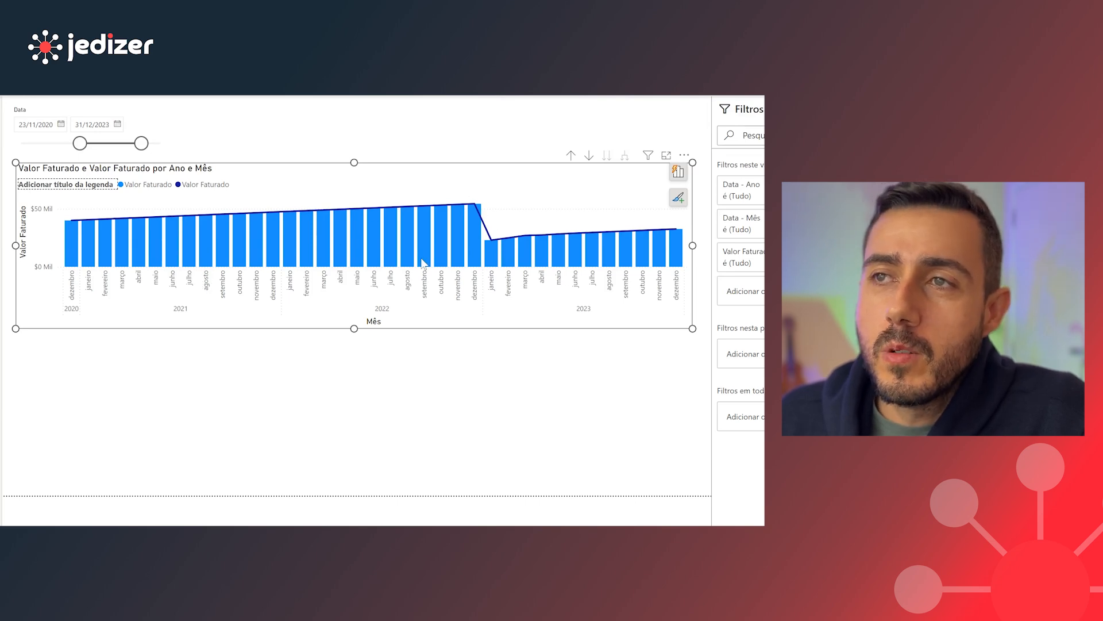
mouse_move(141, 143)
mouse_down()
mouse_move(102, 149)
mouse_move(151, 144)
mouse_up()
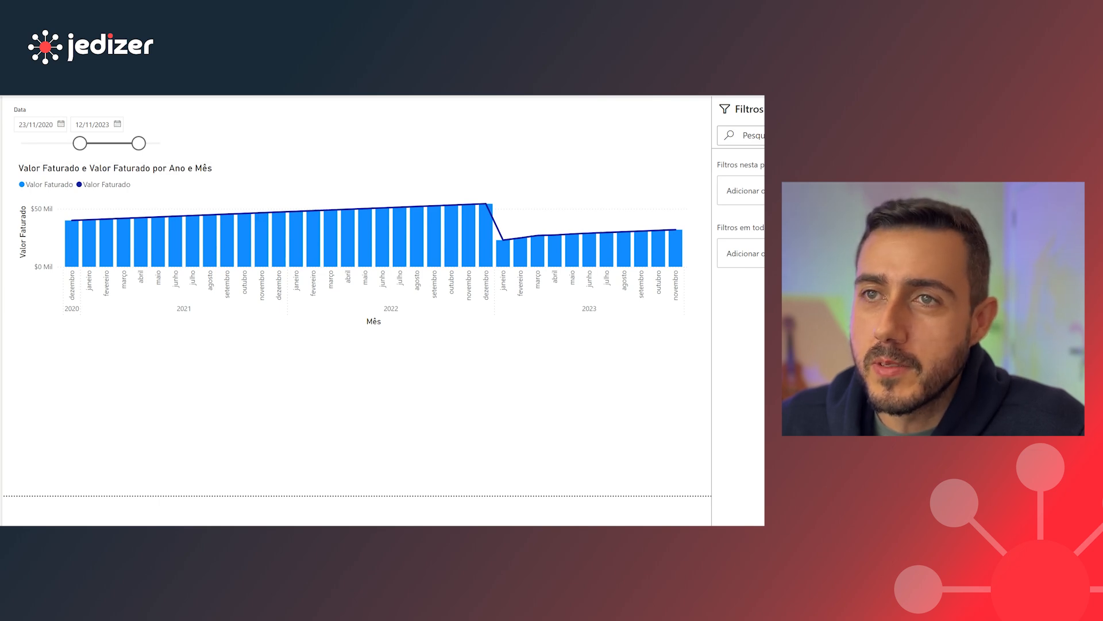
Step: Define the measure Meses Selecionados = CALCULATE(DATEDIFF(min(_Calendario[Data]), max(_Calendario[Data]), MONTH), ALLSELECTED(_Calendario))
click(363, 155)
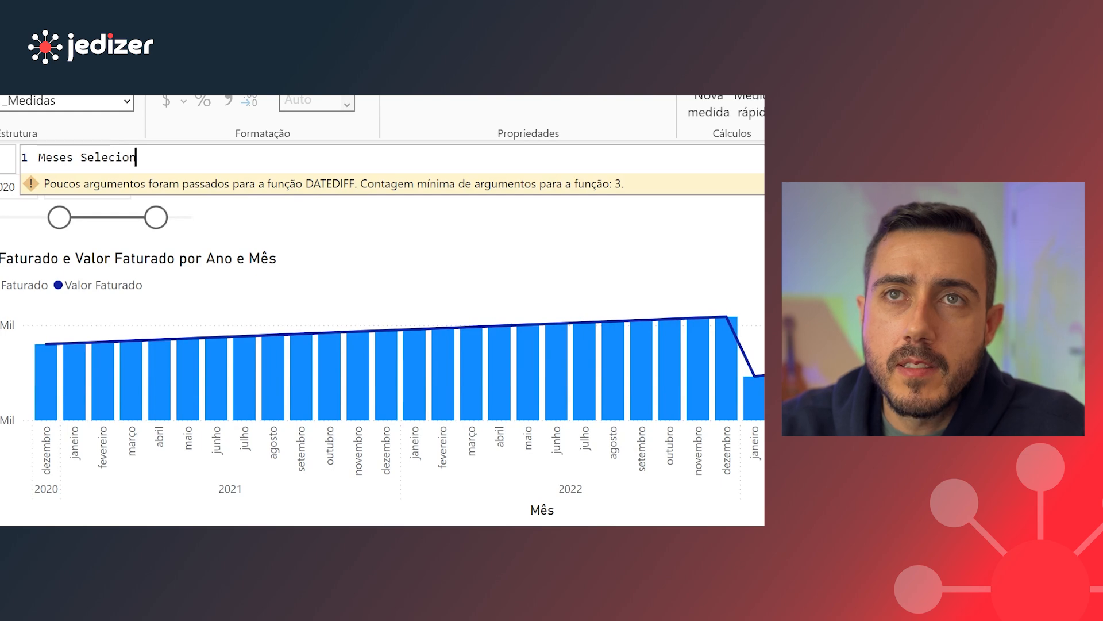
text(= CALCULATE()
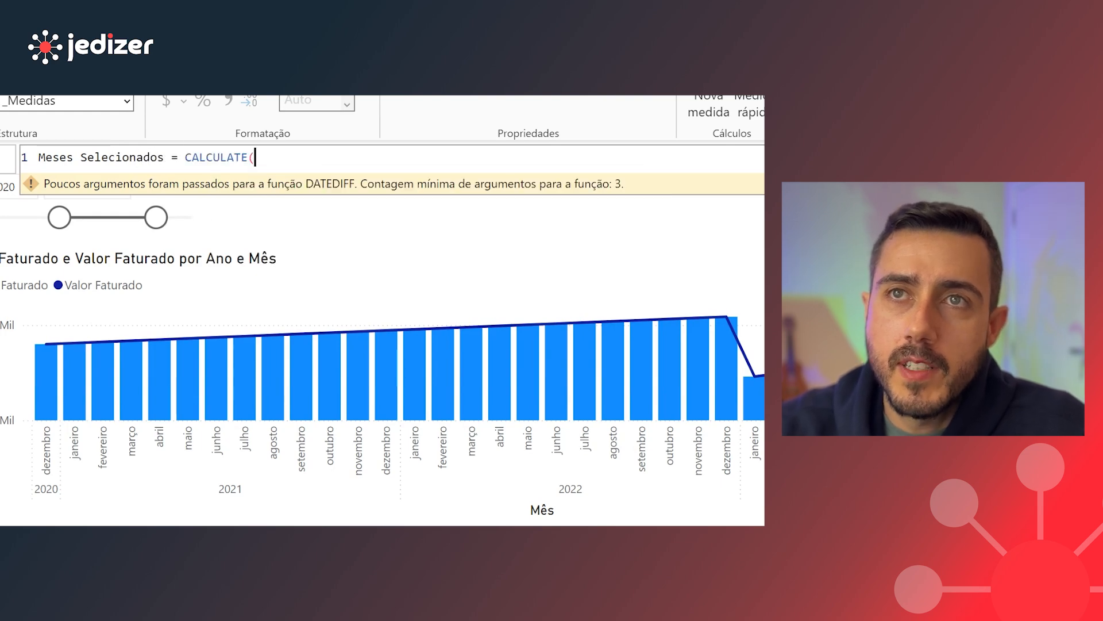
text(DATEDIFF()
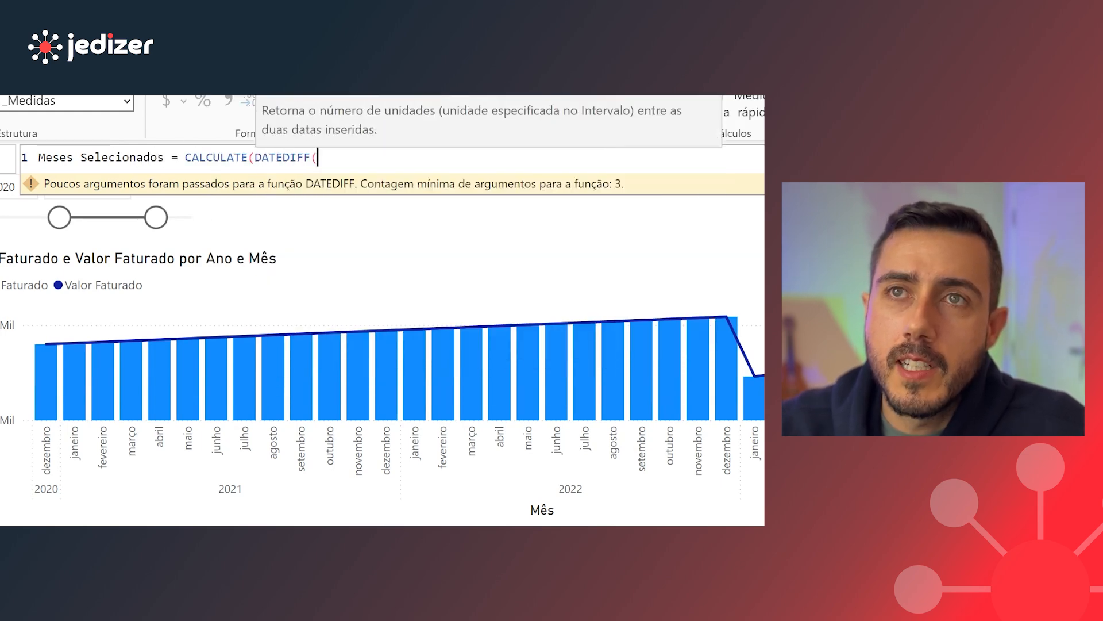
text(min(_Calendario[Data])
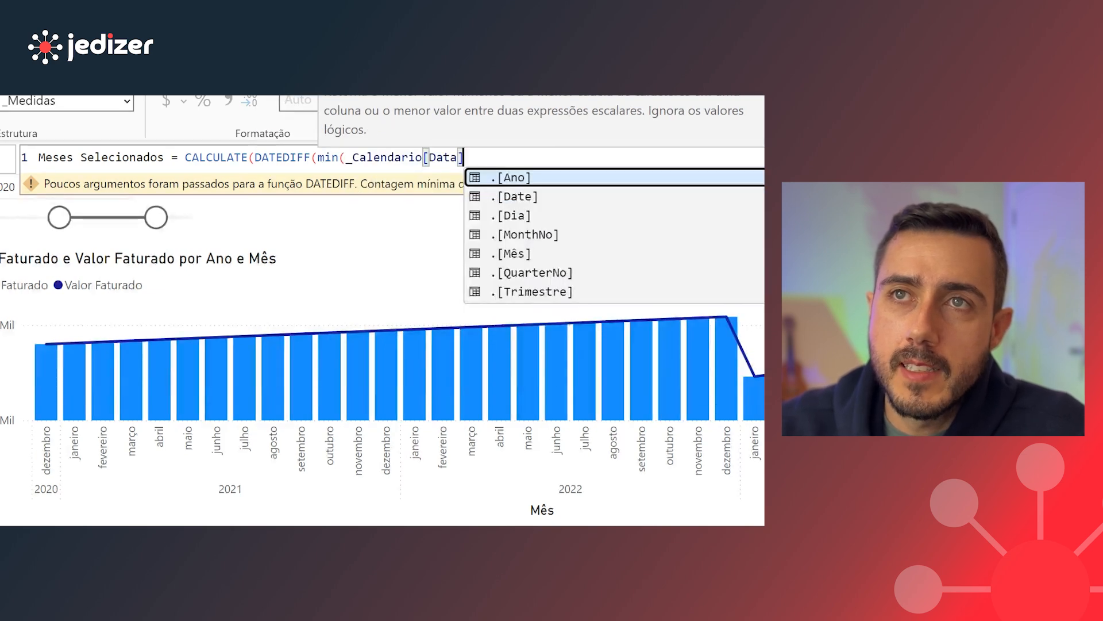
text(), max()
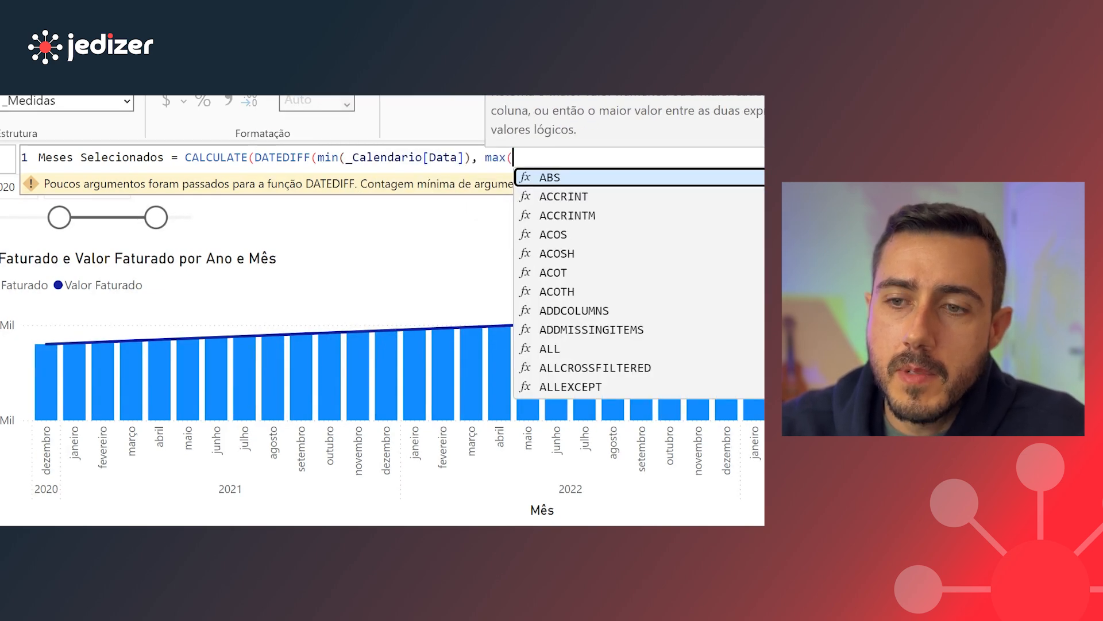
text(_Calendario[Data]), MONTH)
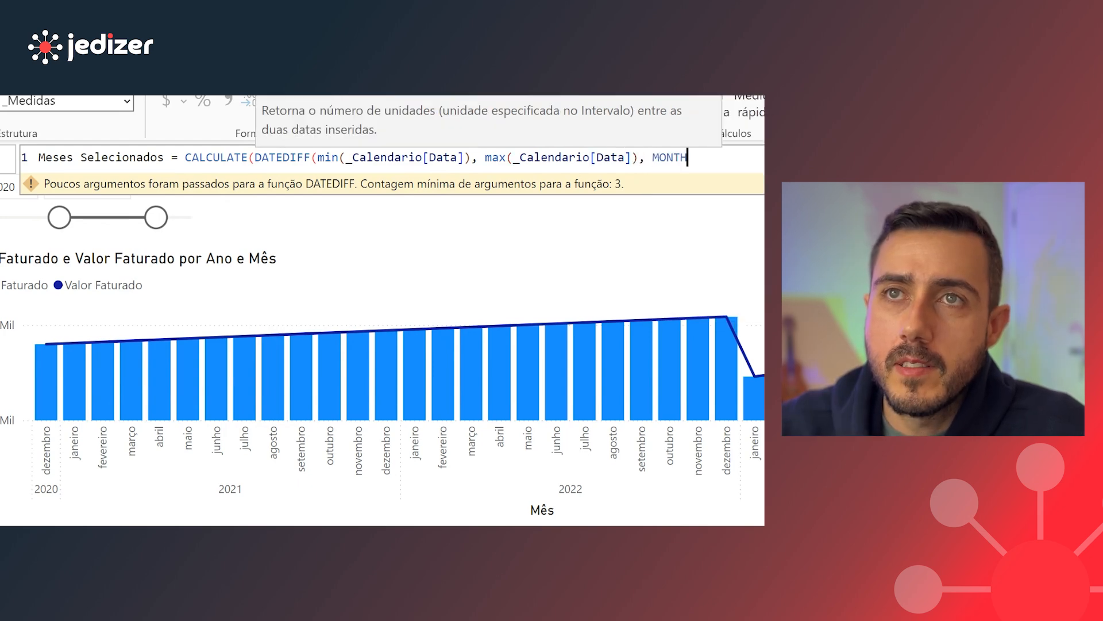
text(), ALLS)
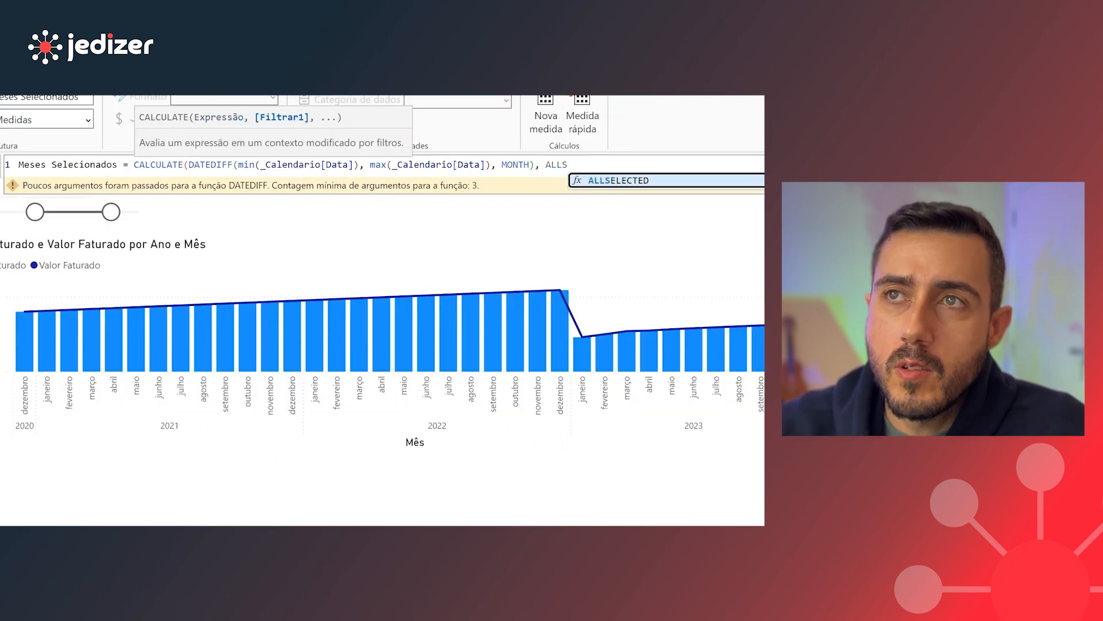
key(Tab)
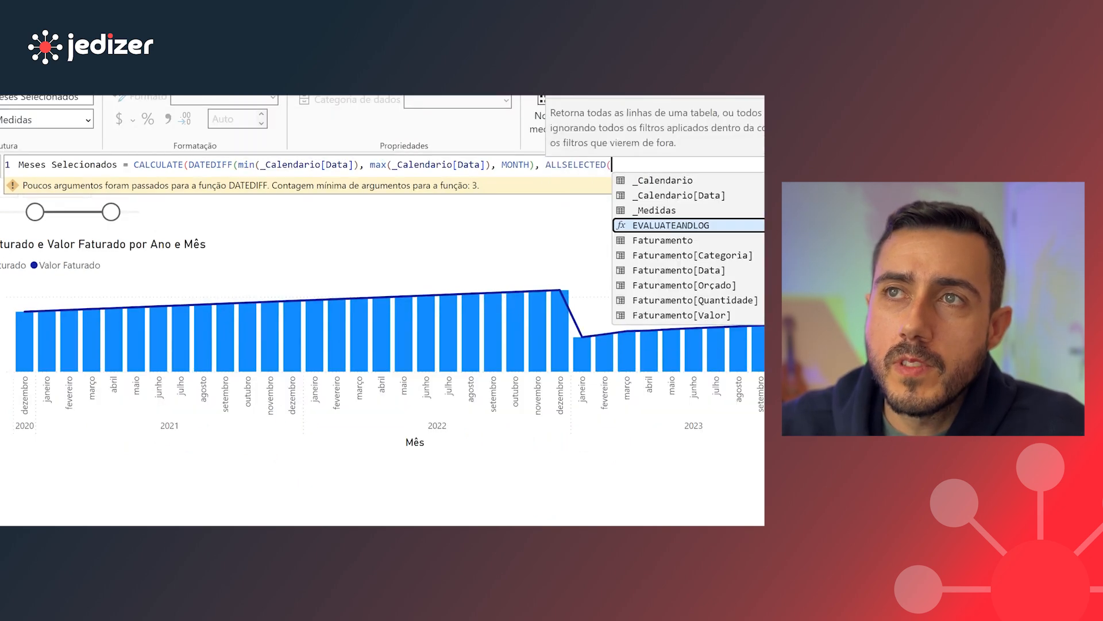
text(_Calendario)
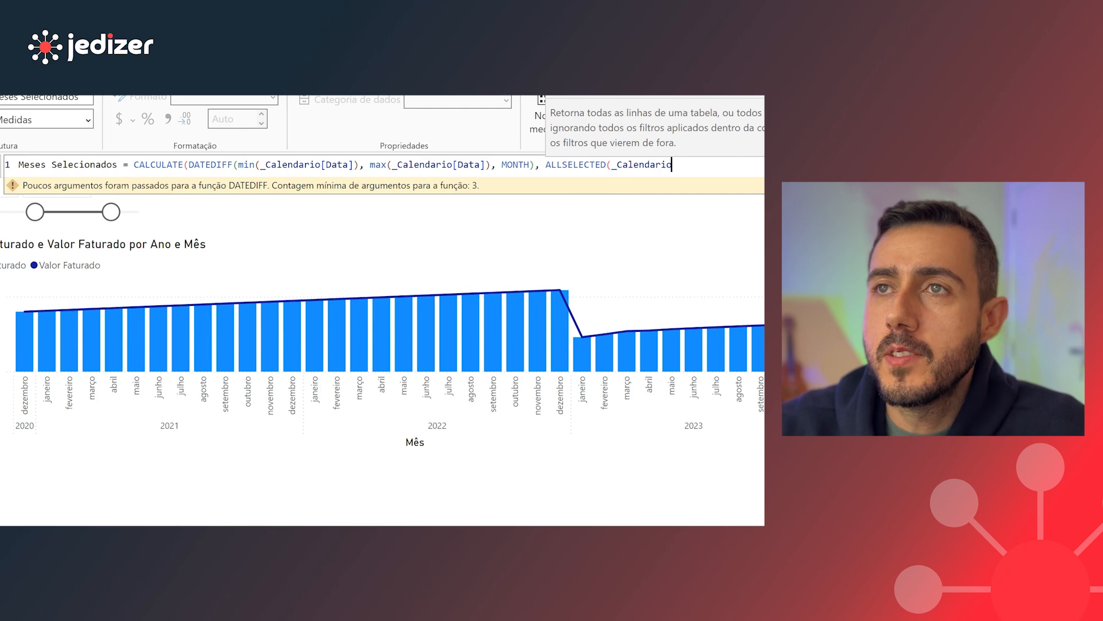
text()))
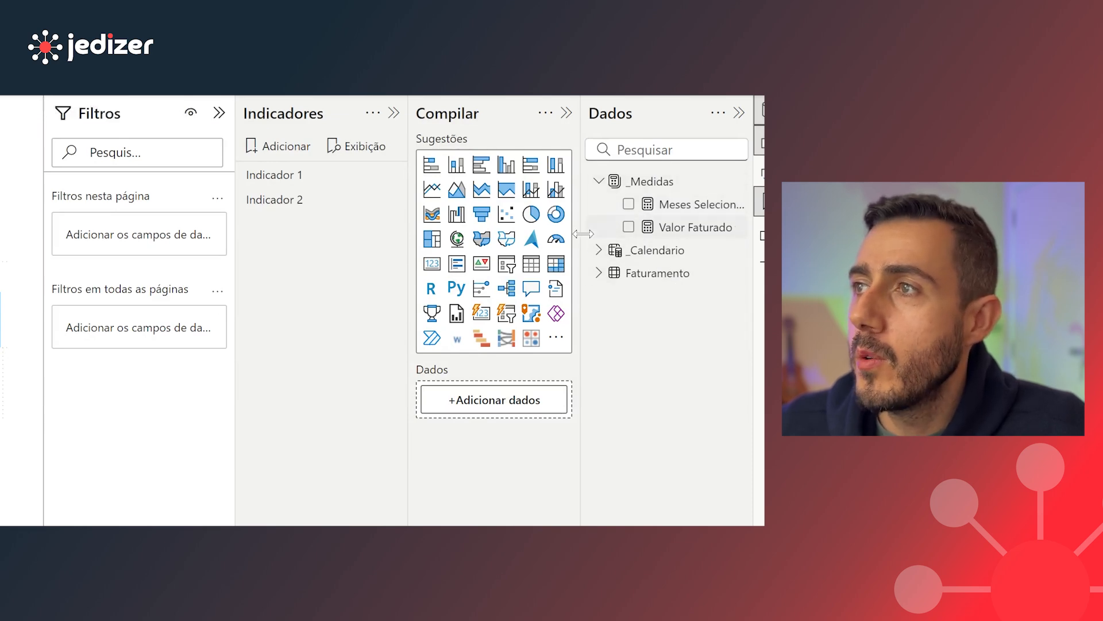
Step: Widen the data fields list and show the Meses Selecionados measure in a card below the chart
drag(588, 231, 550, 231)
click(590, 204)
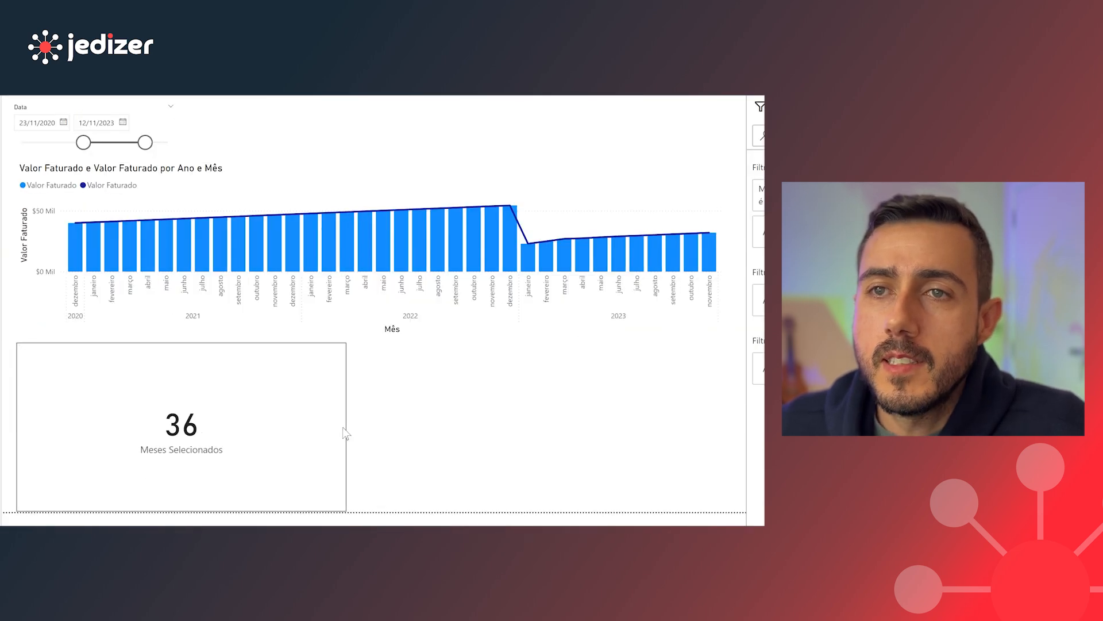
Step: Move the Meses Selecionados card slightly closer to the chart and set the Data slicer to 01/01/2023 through 31/12/2023
drag(266, 392, 292, 385)
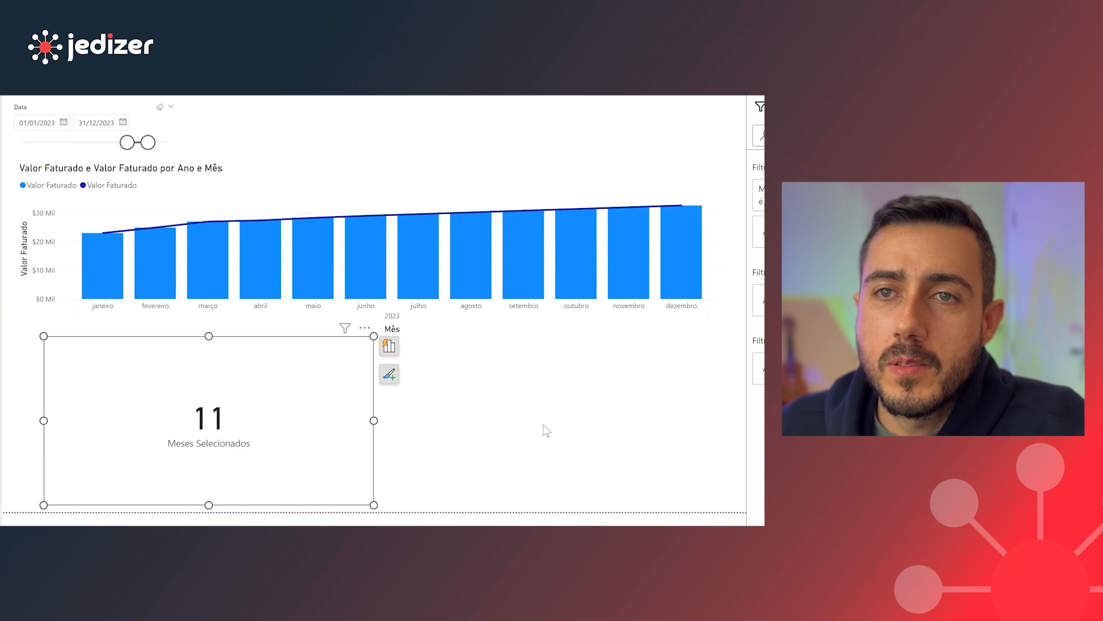
click(546, 431)
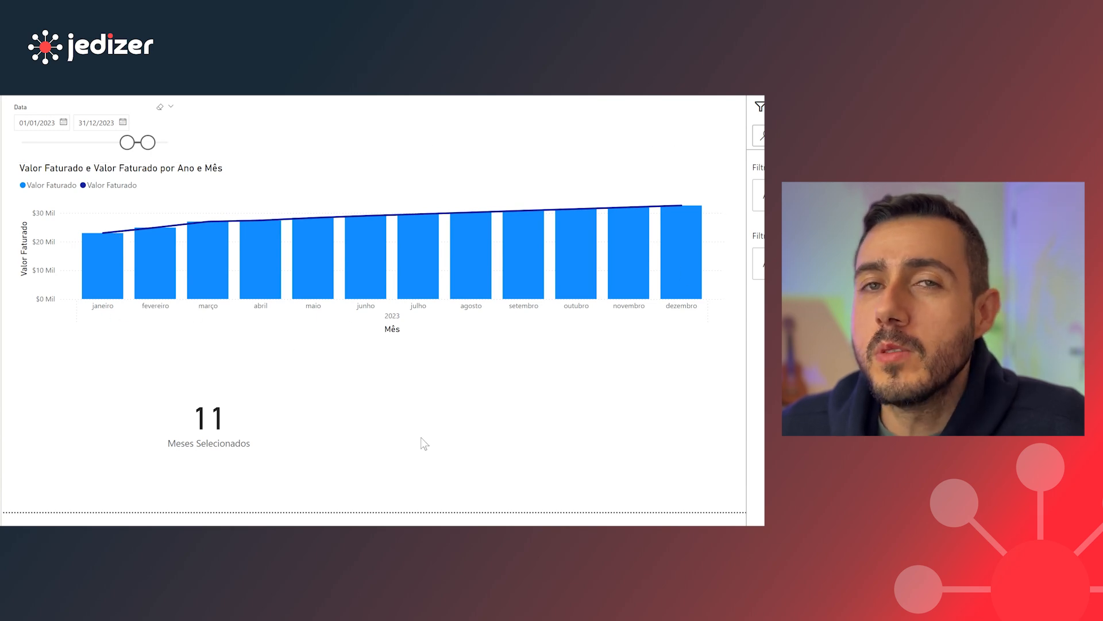
Step: Add + 1 after the DATEDIFF expression in the Meses Selecionados measure and commit the formula
click(343, 456)
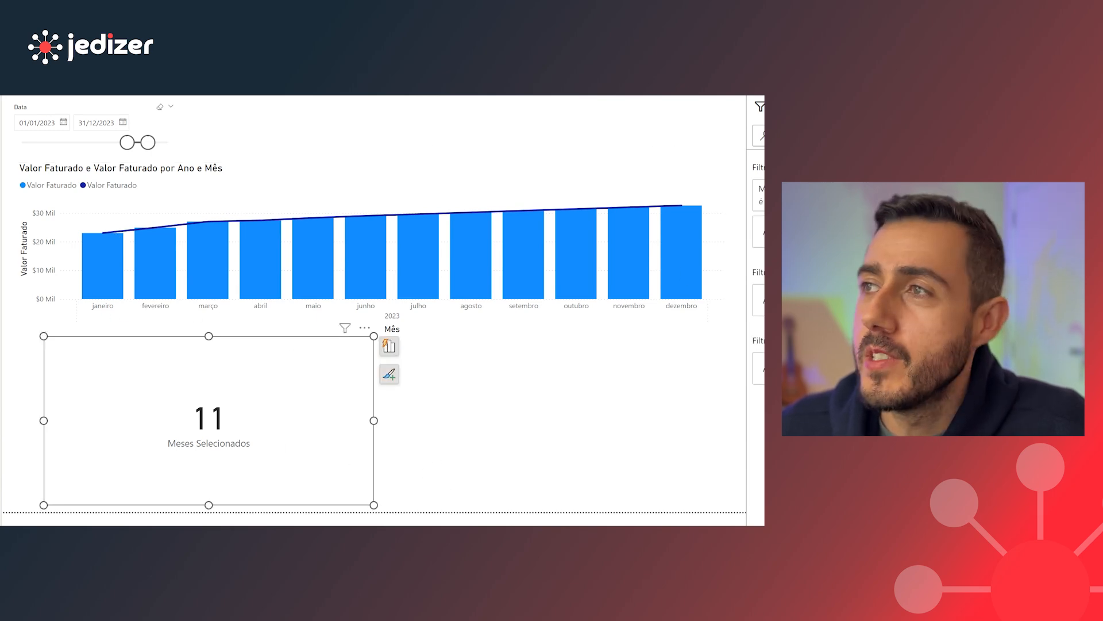
text(+1)
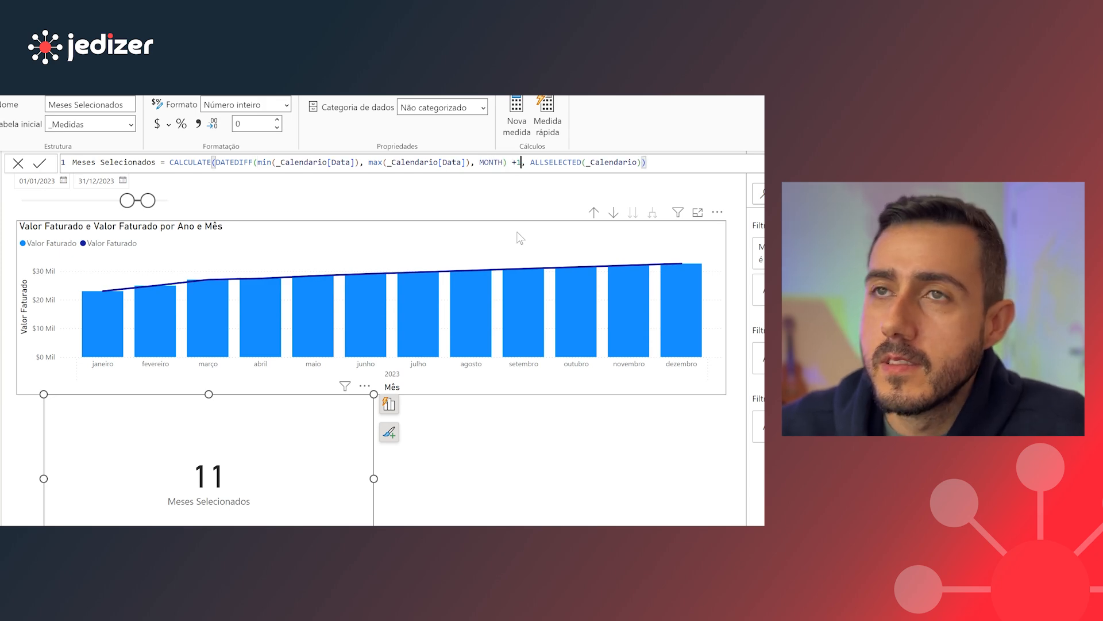
key(Return)
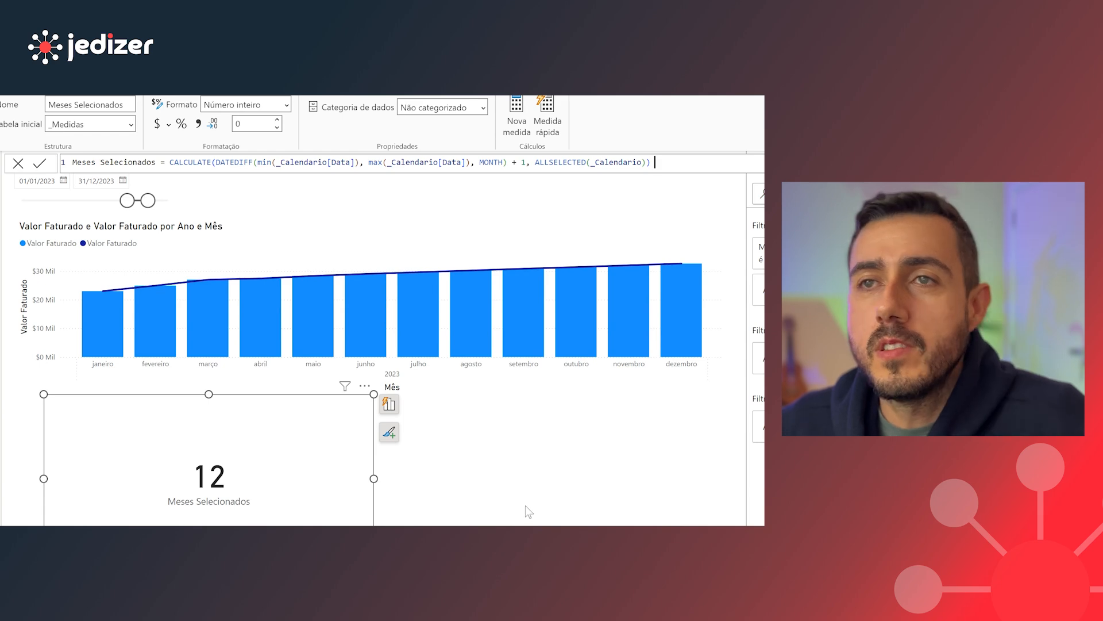
click(509, 507)
click(345, 486)
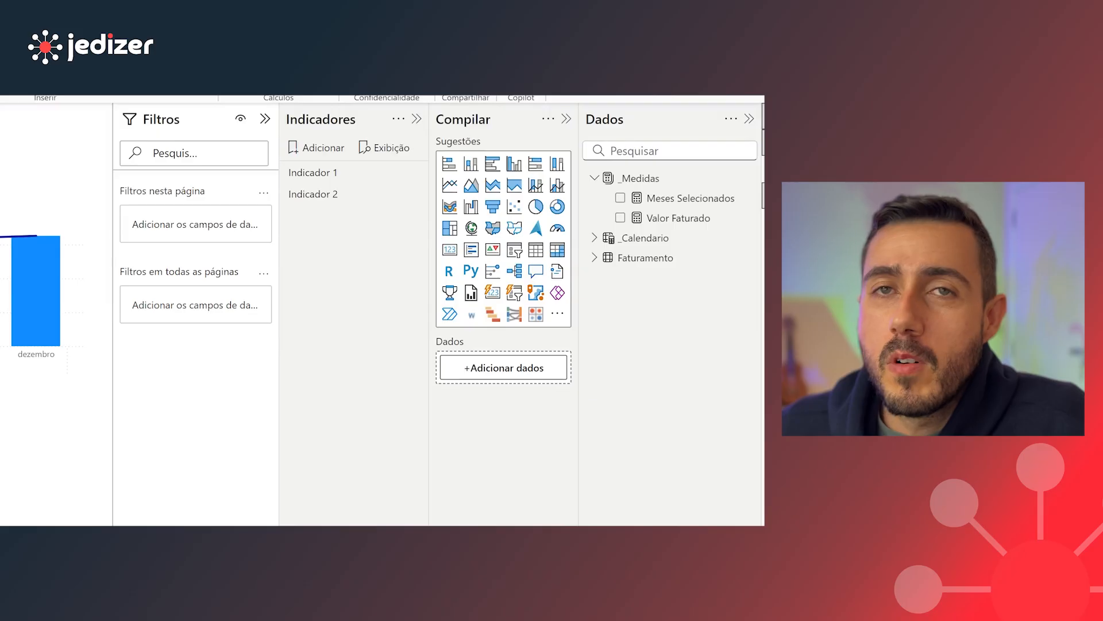
Step: Create a new measure in the _Medidas table and begin its name with Intervalo Cort
click(754, 182)
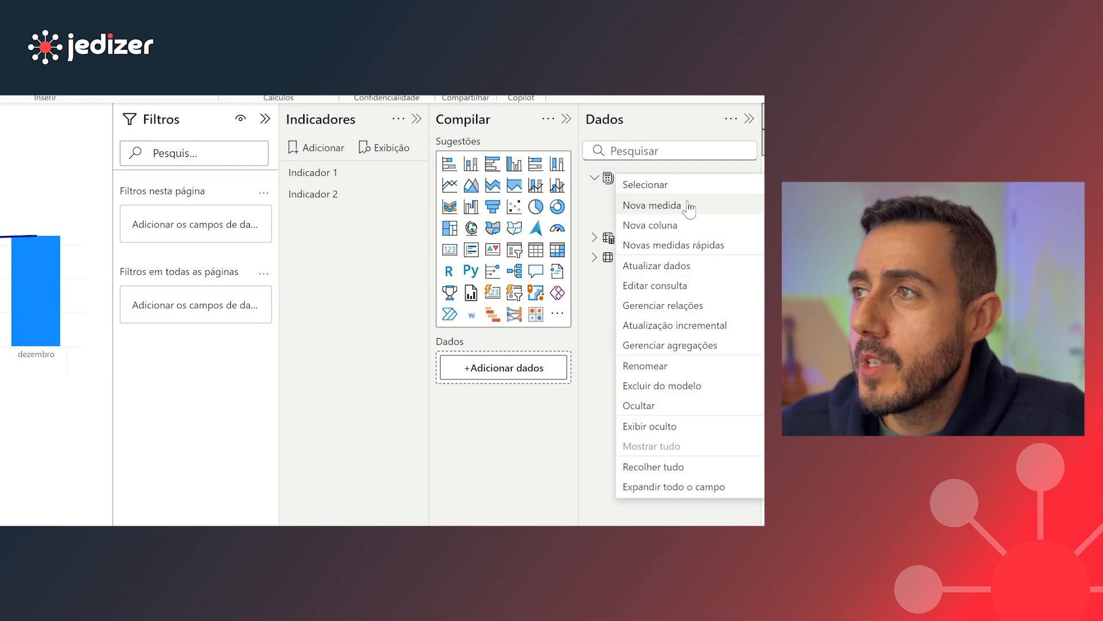
click(615, 270)
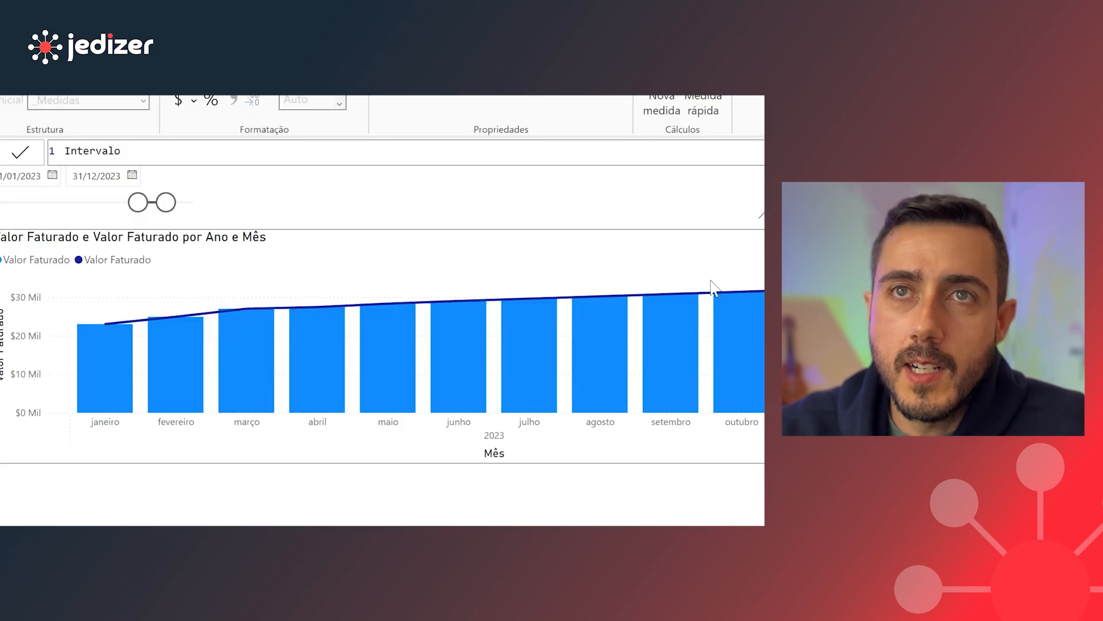
text(Cort)
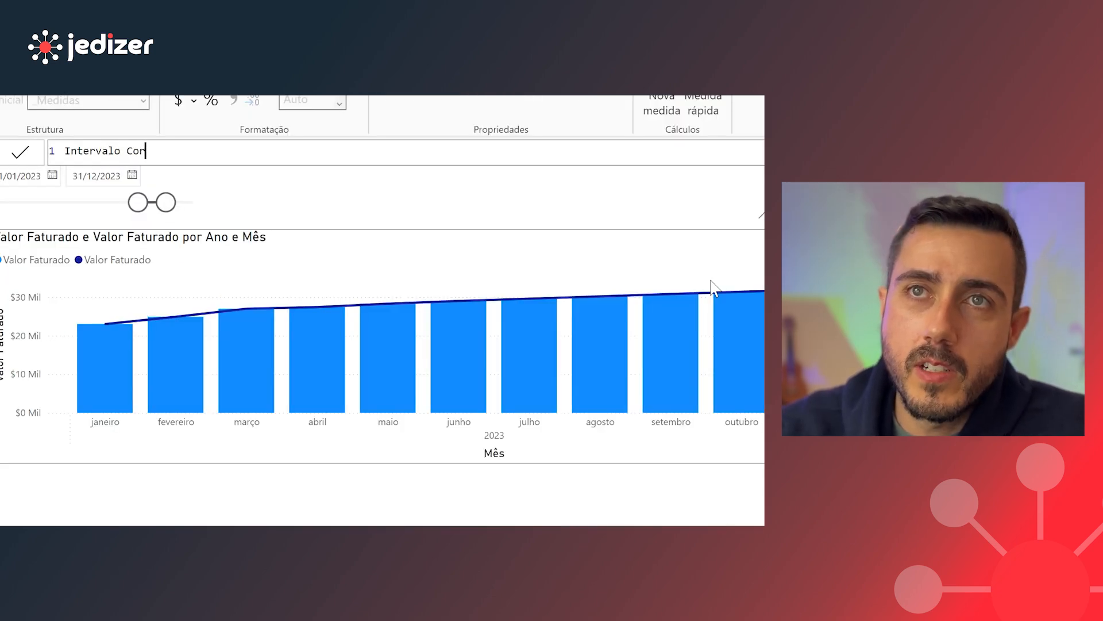